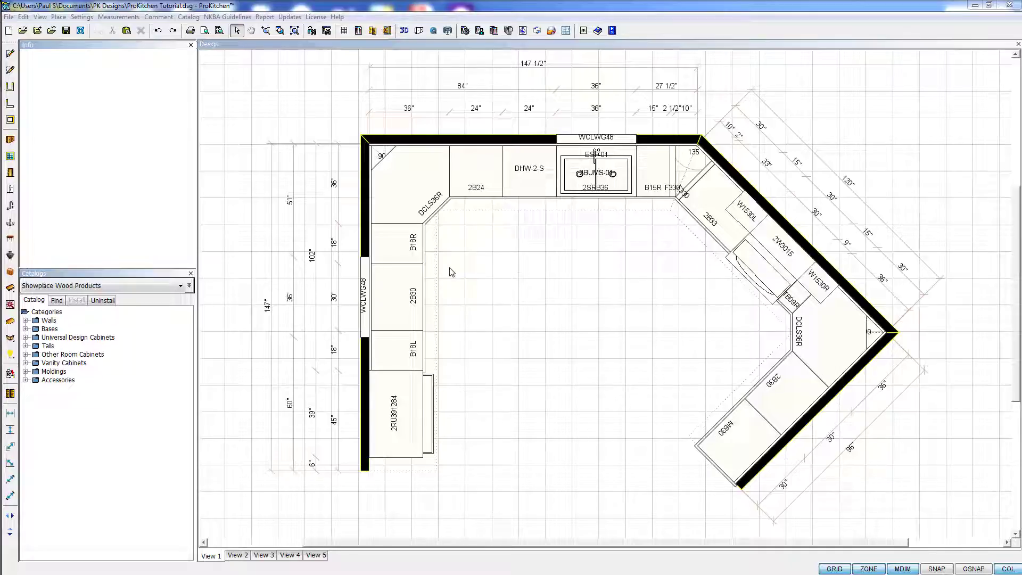
- Open the Attributes dialog for base cabinet 2B30 from its right-click menu
right_click(399, 292)
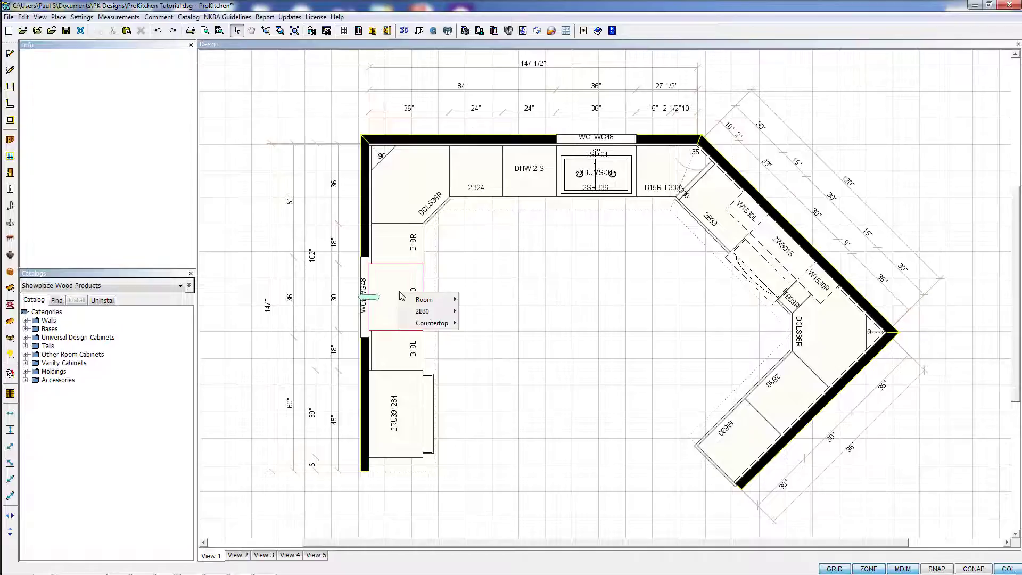
mouse_move(433, 315)
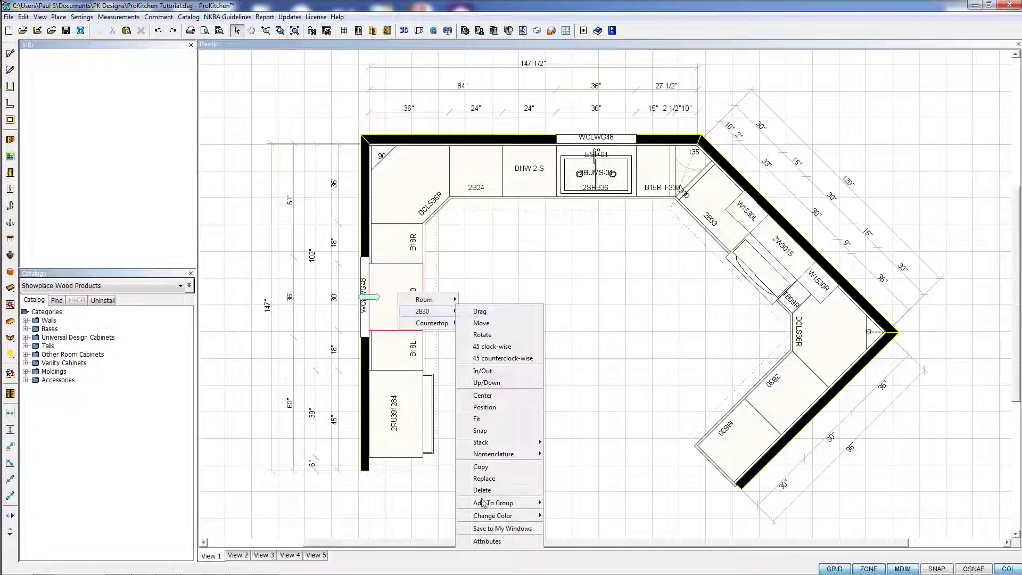
left_click(485, 541)
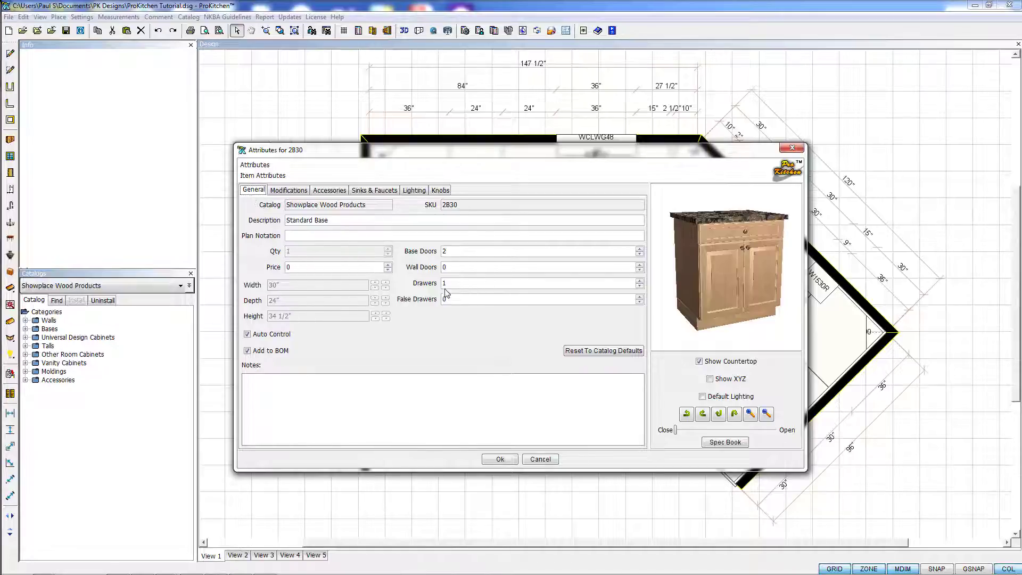
left_click_drag(748, 305, 527, 285)
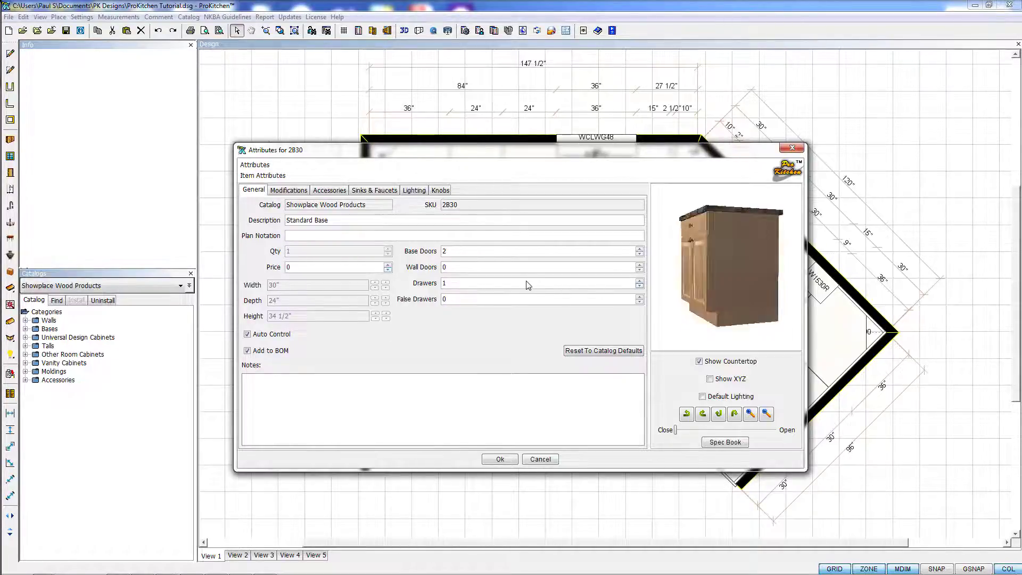
left_click_drag(767, 288, 746, 292)
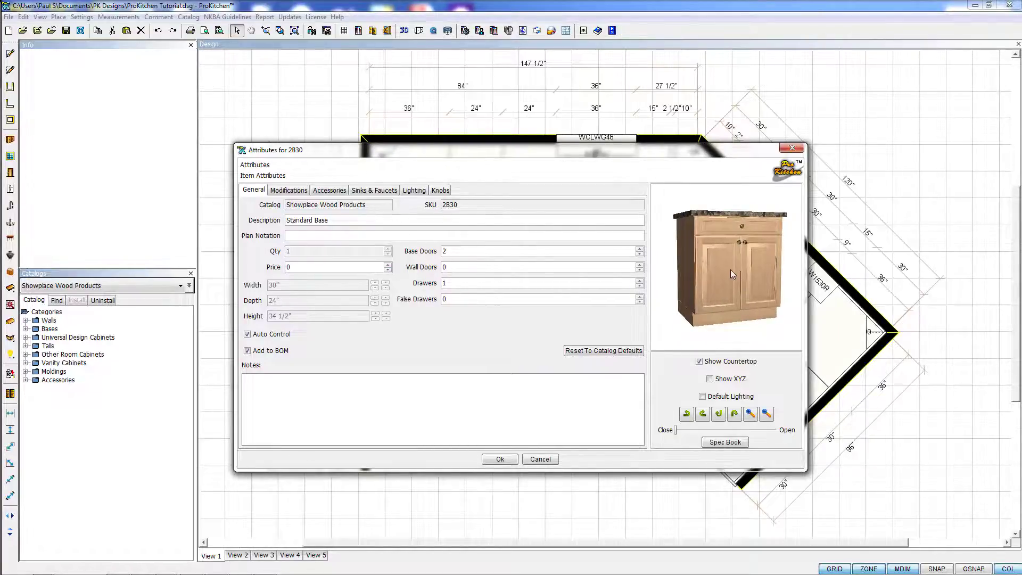
left_click_drag(731, 270, 721, 299)
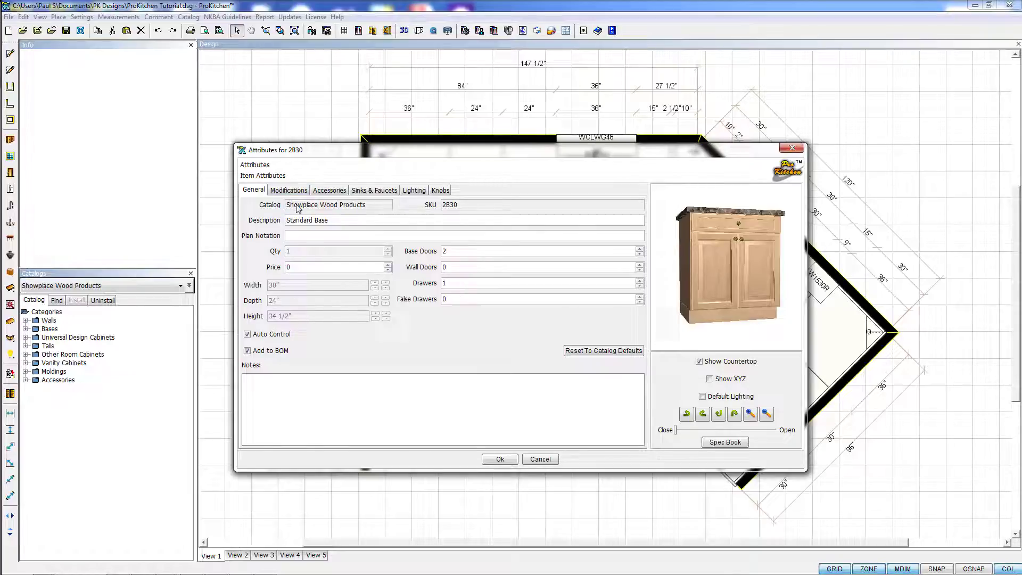
- On the Modifications tab, expand Sizing > Depth, Height, Width and select IDB - Increase Depth Base
left_click(286, 192)
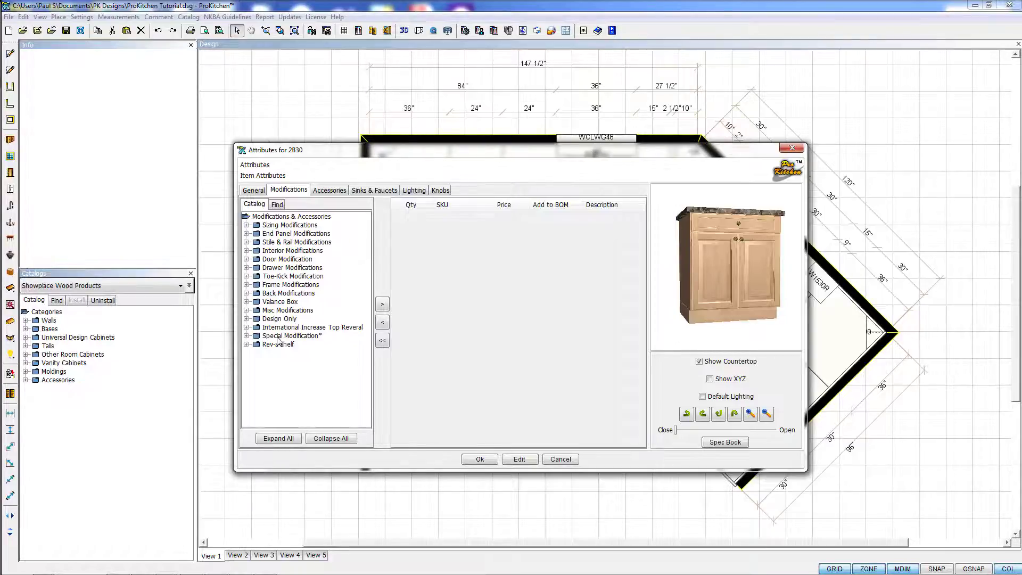
left_click(246, 226)
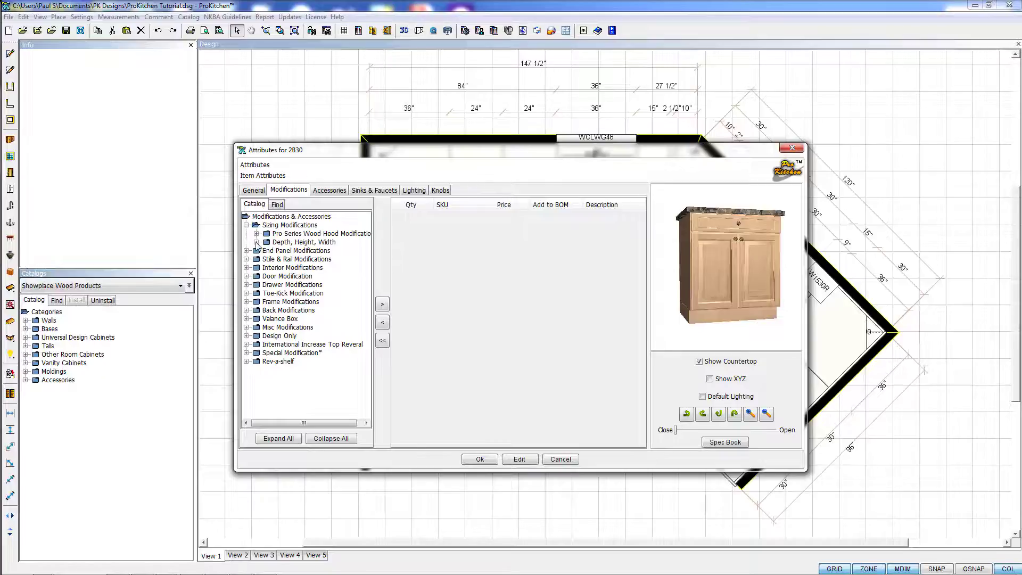
left_click(257, 242)
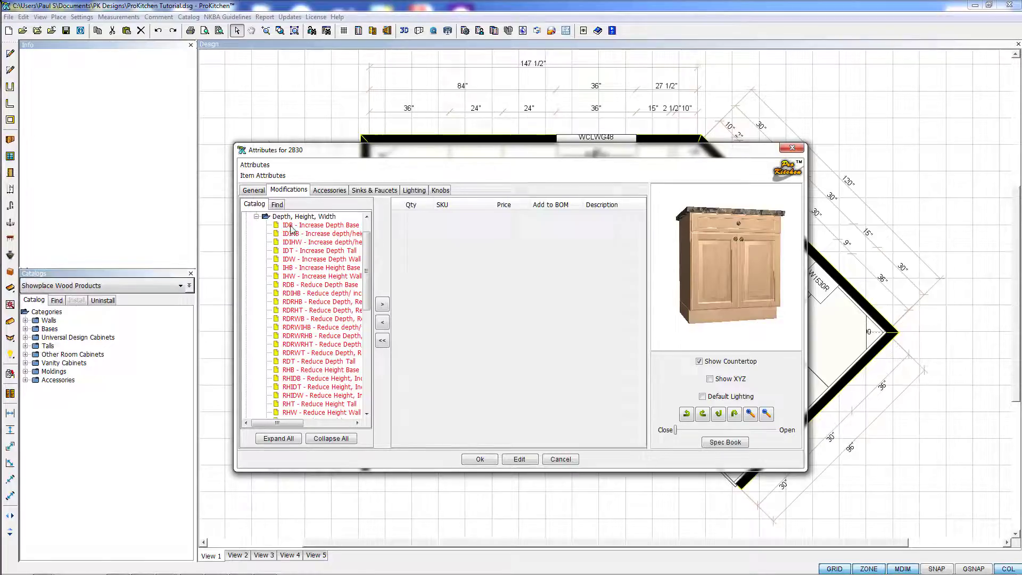
left_click(334, 227)
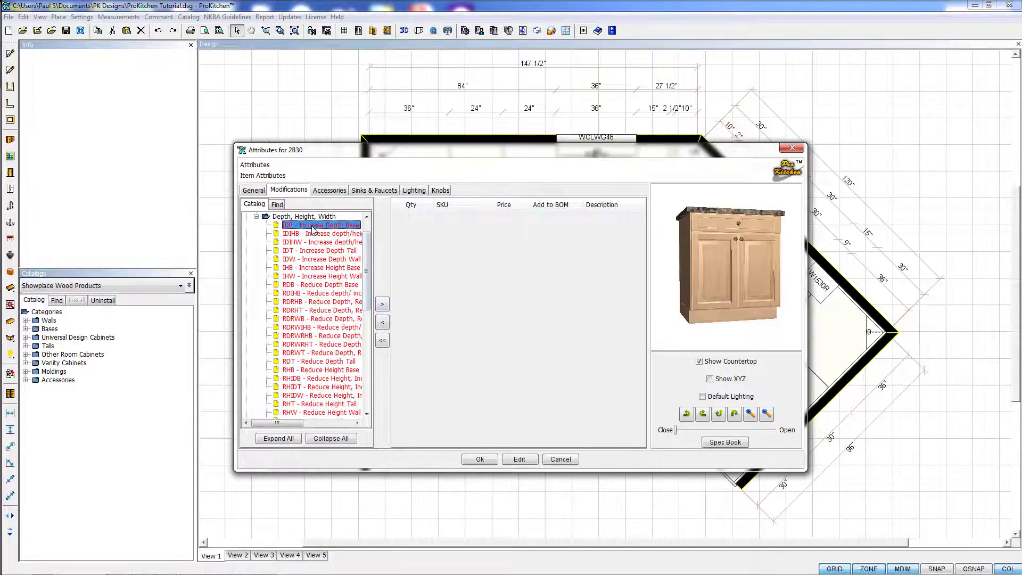
- Apply IDB with a 27" depth to 2B30, then remove it again
left_click(382, 306)
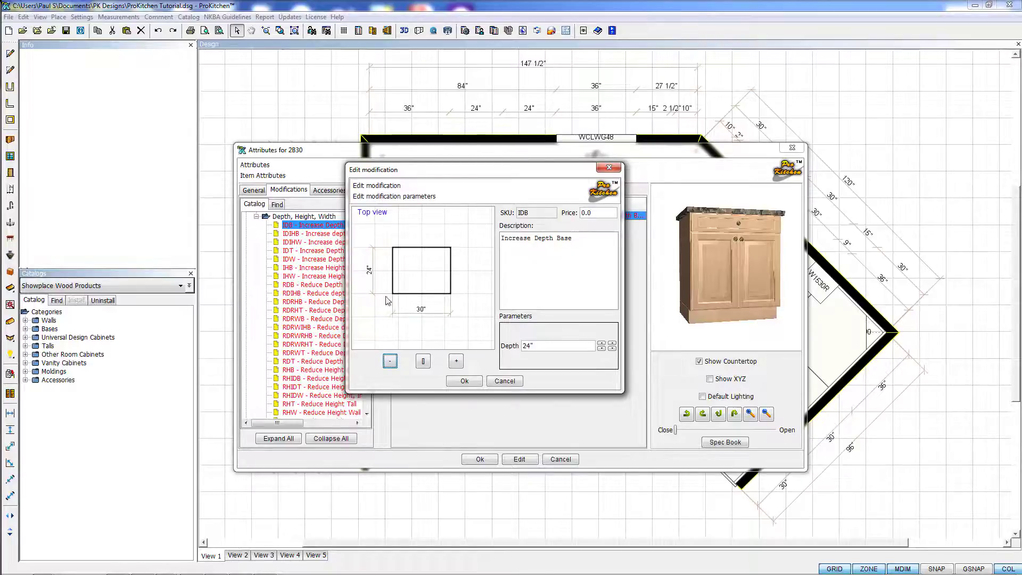
left_click(602, 344)
left_click(602, 344)
left_click(602, 344)
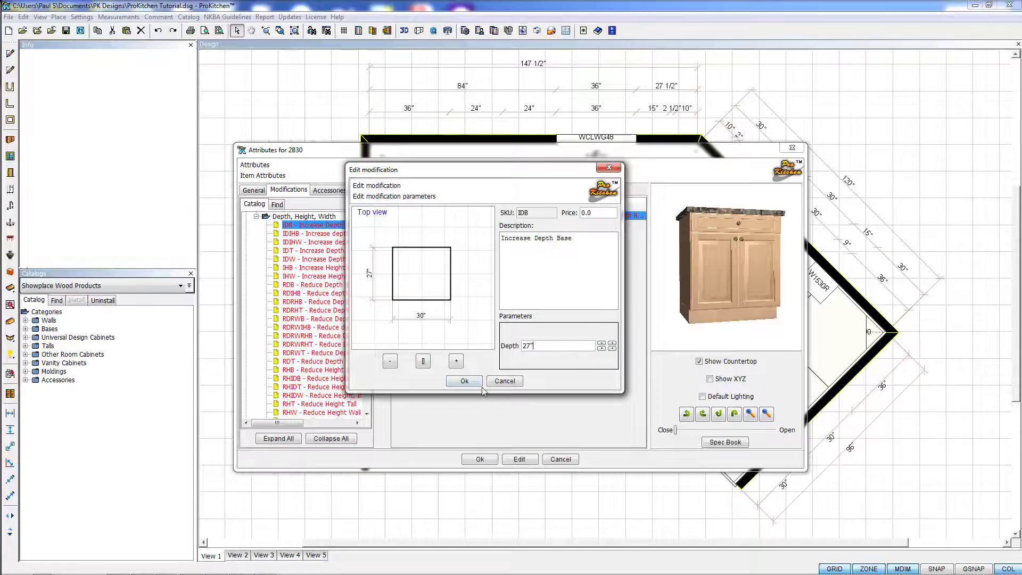
left_click(464, 381)
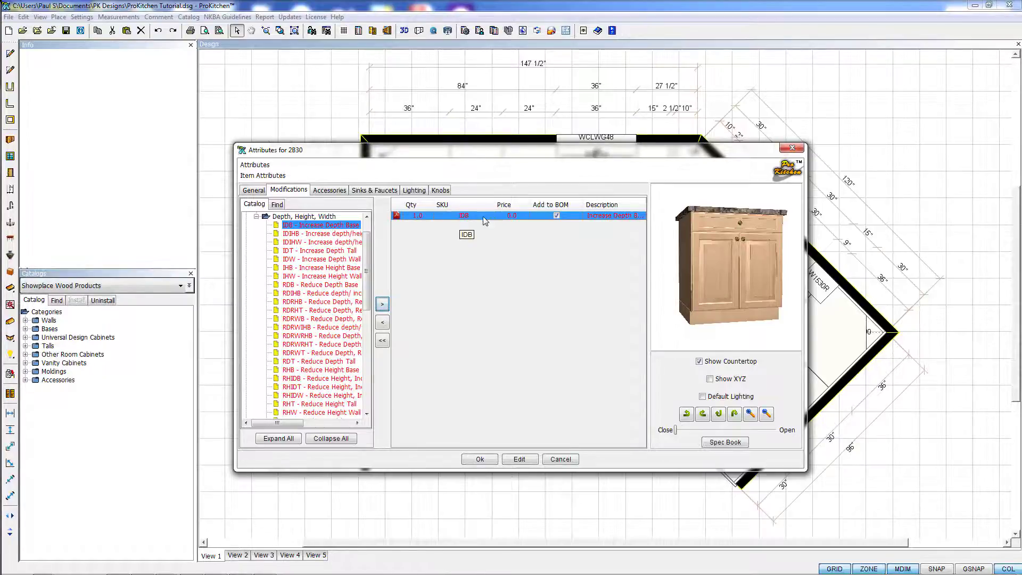
left_click(383, 323)
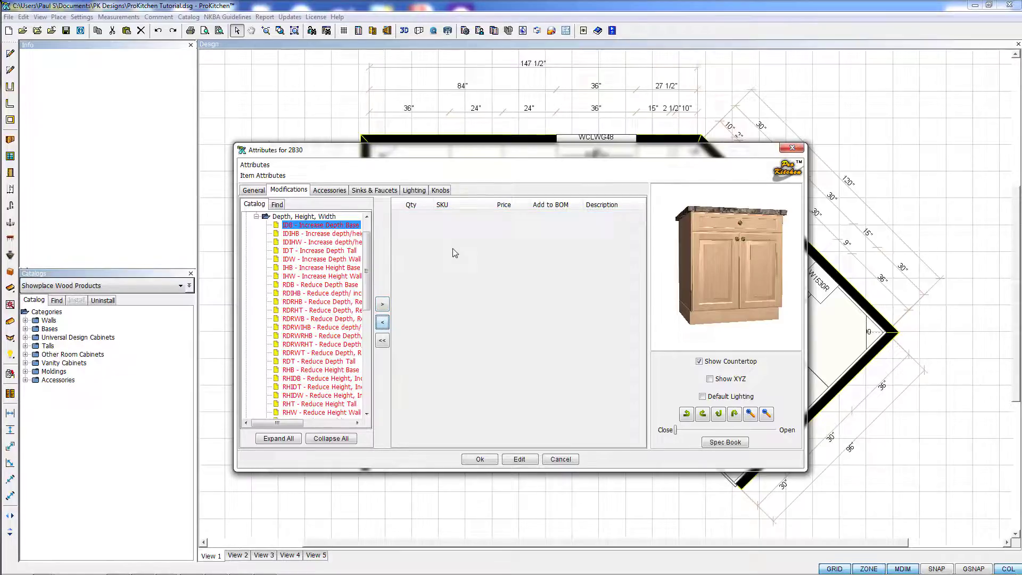
- Add the DDEP2LR decorative panel from End Panel Modifications to the cabinet
left_click(256, 217)
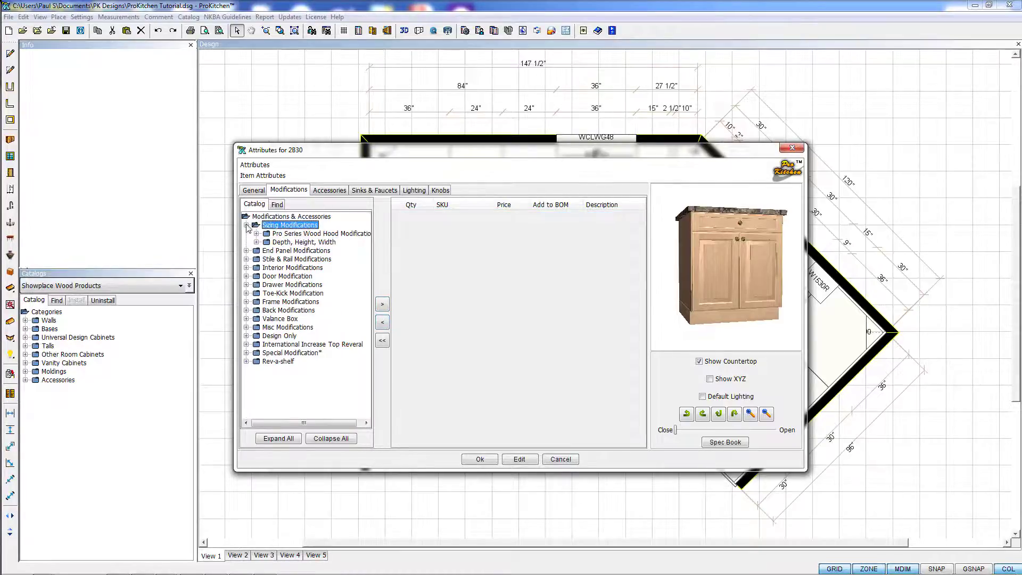
left_click(246, 226)
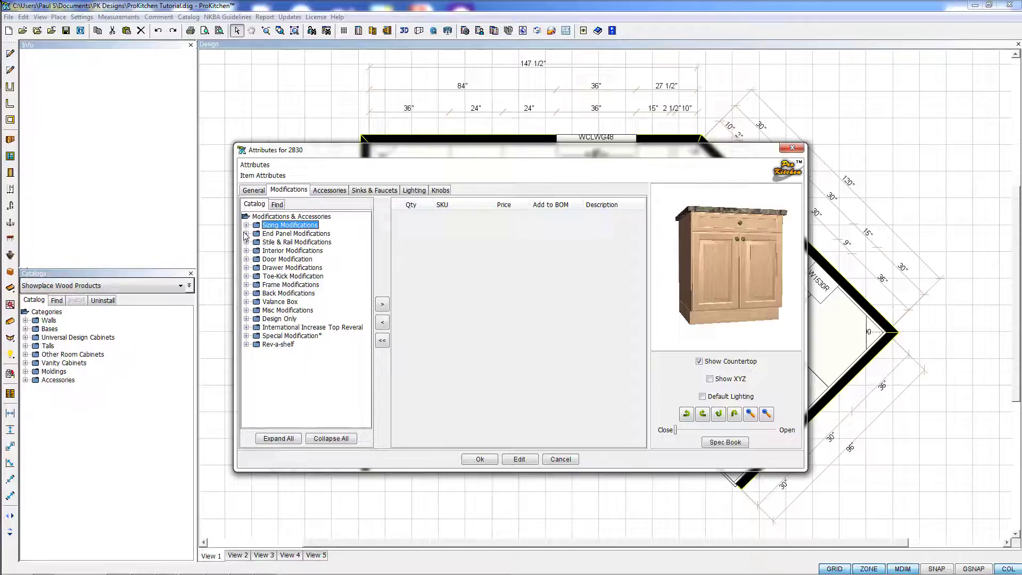
left_click(246, 234)
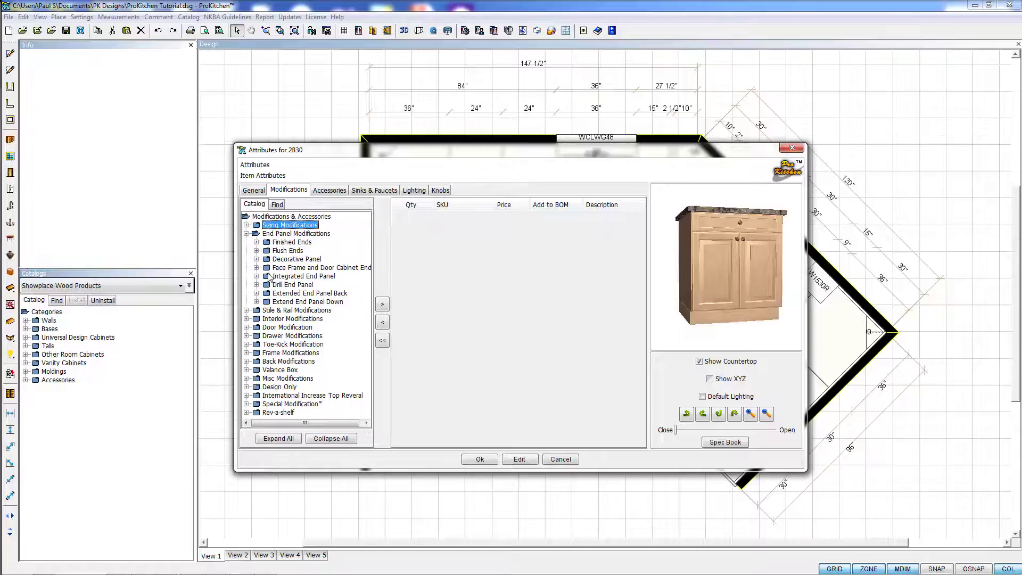
left_click(256, 260)
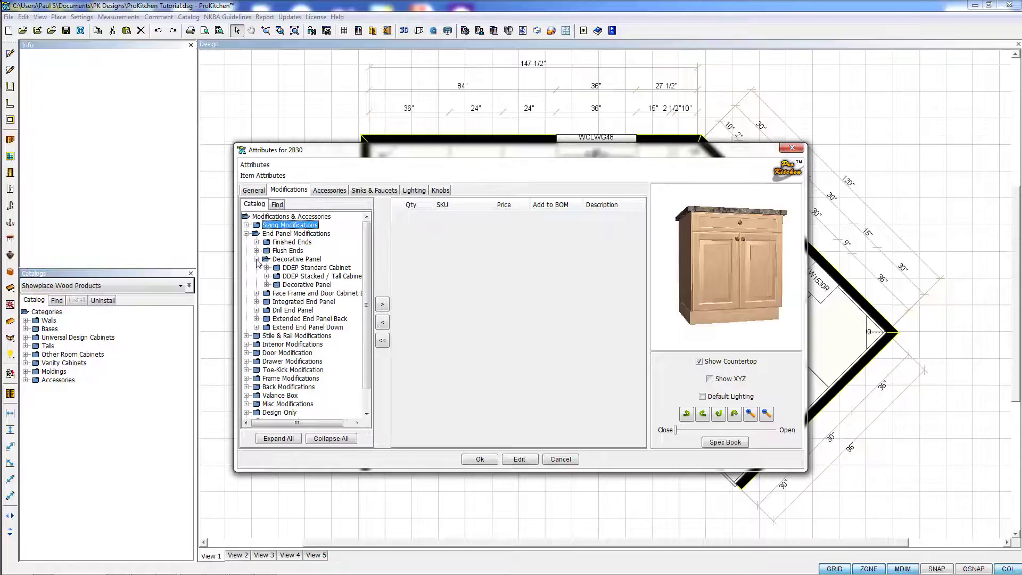
left_click(267, 286)
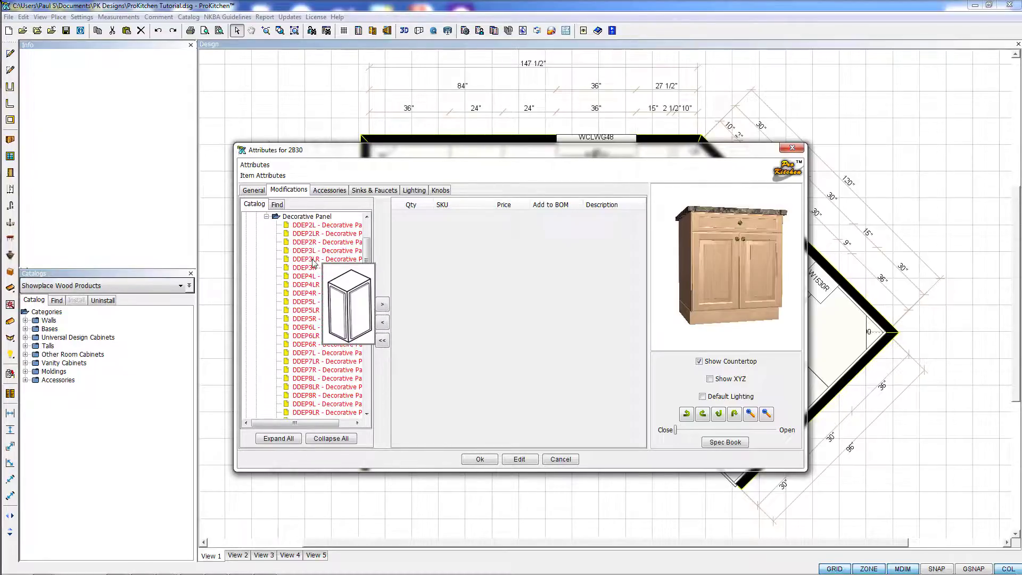
left_click(302, 233)
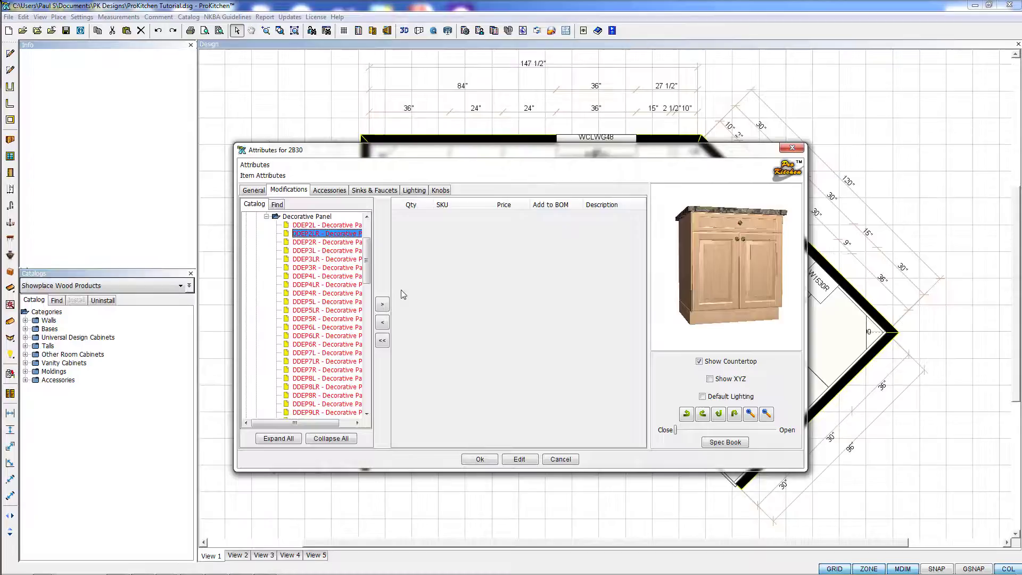
left_click(383, 305)
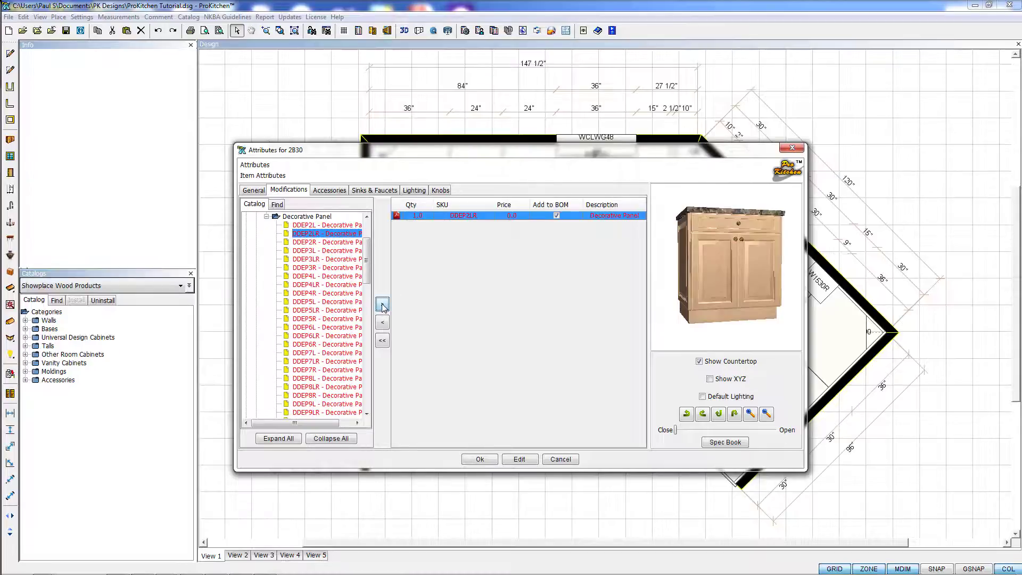
- Rotate the 3D preview to inspect the panelled cabinet side from several angles
left_click_drag(692, 269, 774, 286)
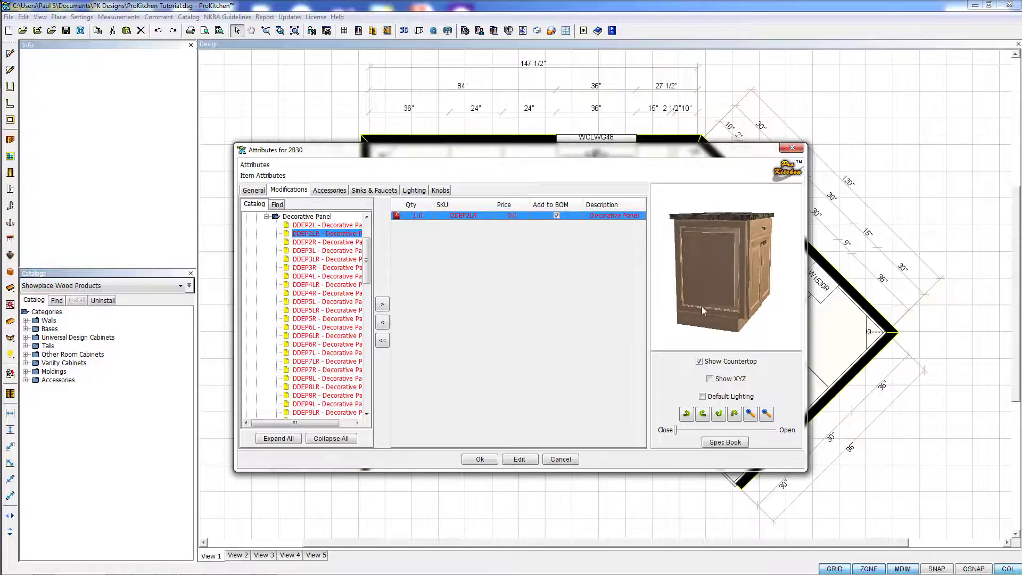
left_click_drag(738, 297, 760, 259)
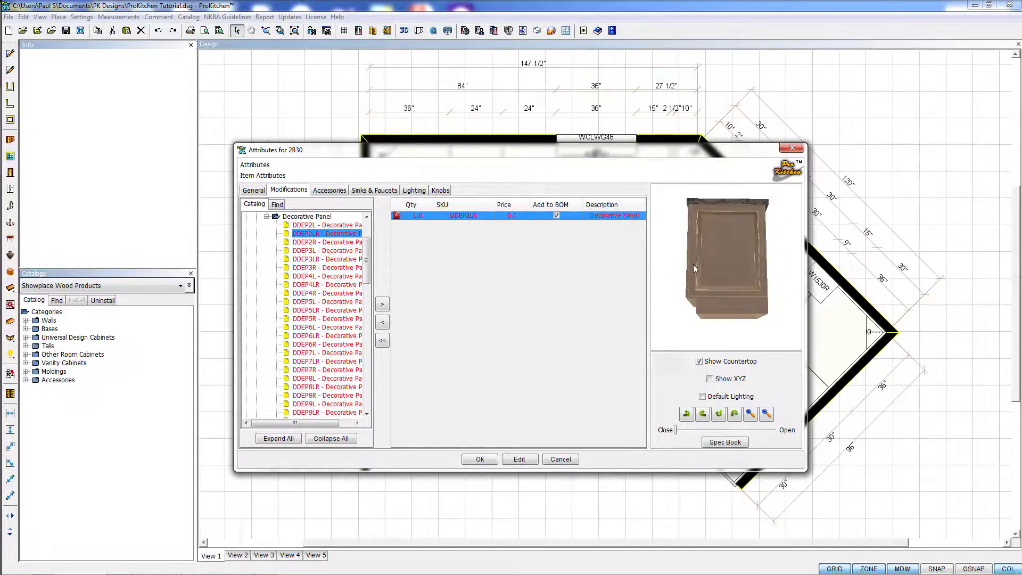
left_click_drag(694, 267, 612, 280)
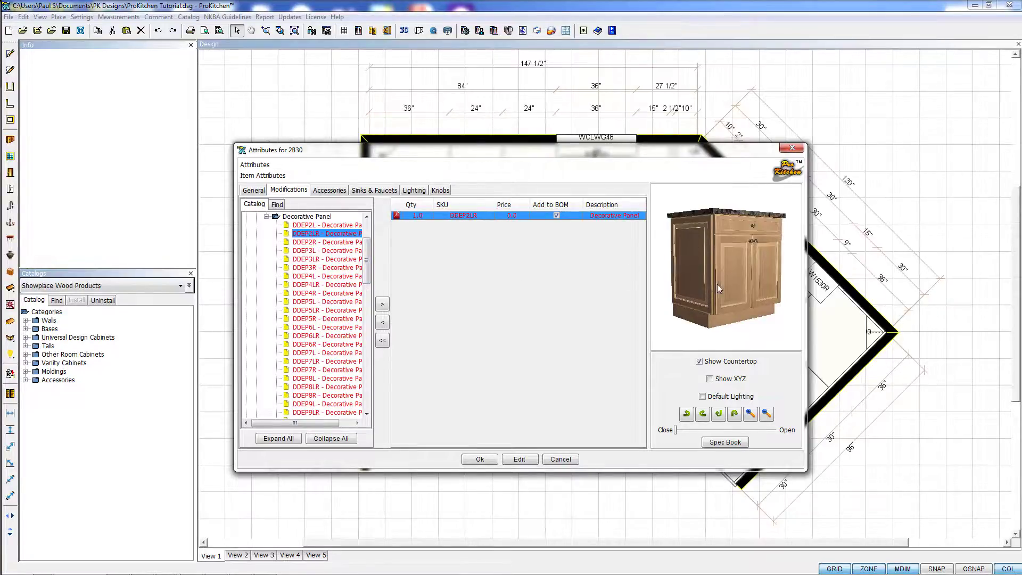
left_click_drag(717, 283, 763, 286)
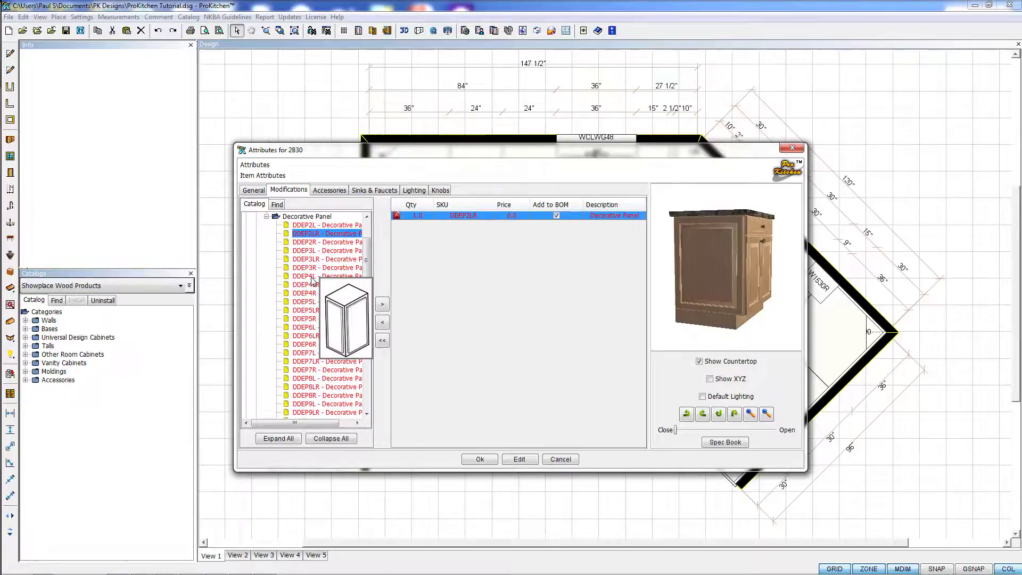
- Add the VIO.WALL wall veneer interior from Interior Modifications > Veneer Interior
left_click(266, 216)
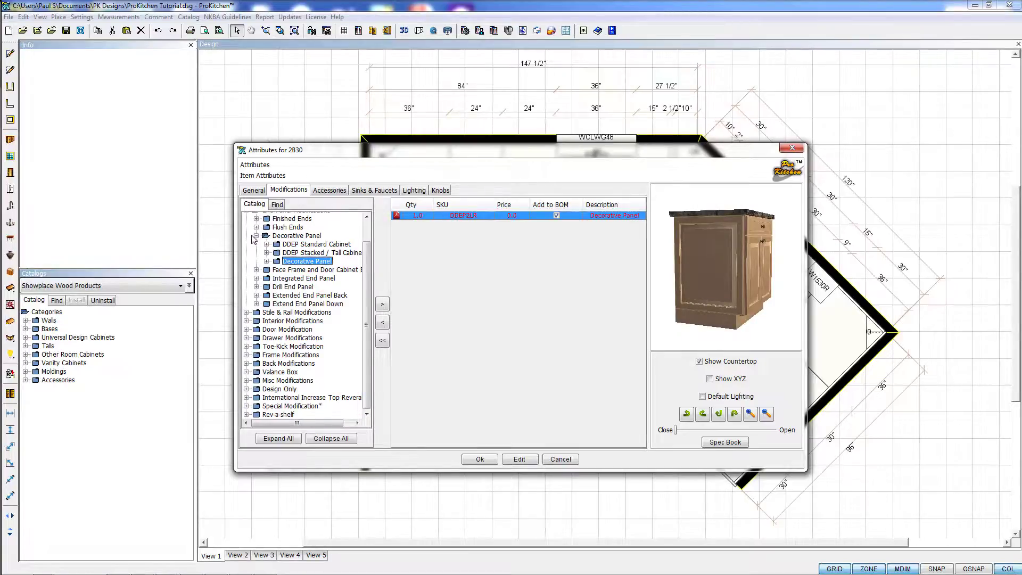
left_click(256, 235)
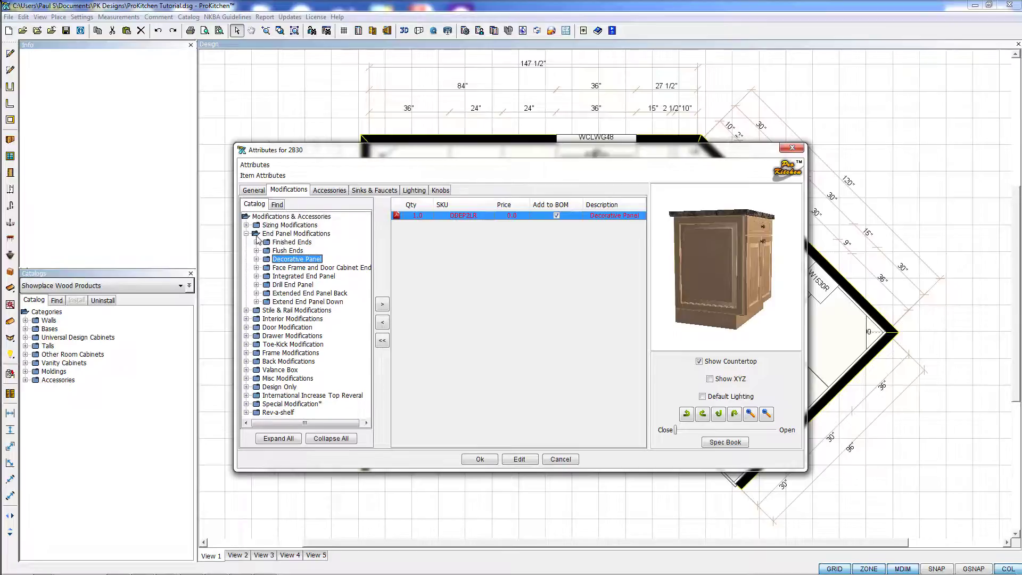
left_click(246, 319)
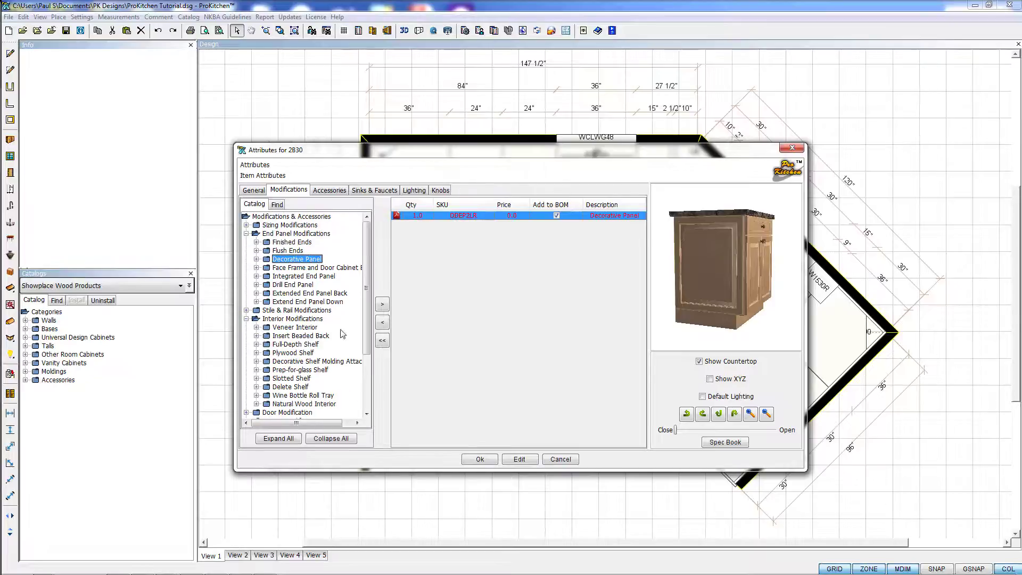
left_click(256, 328)
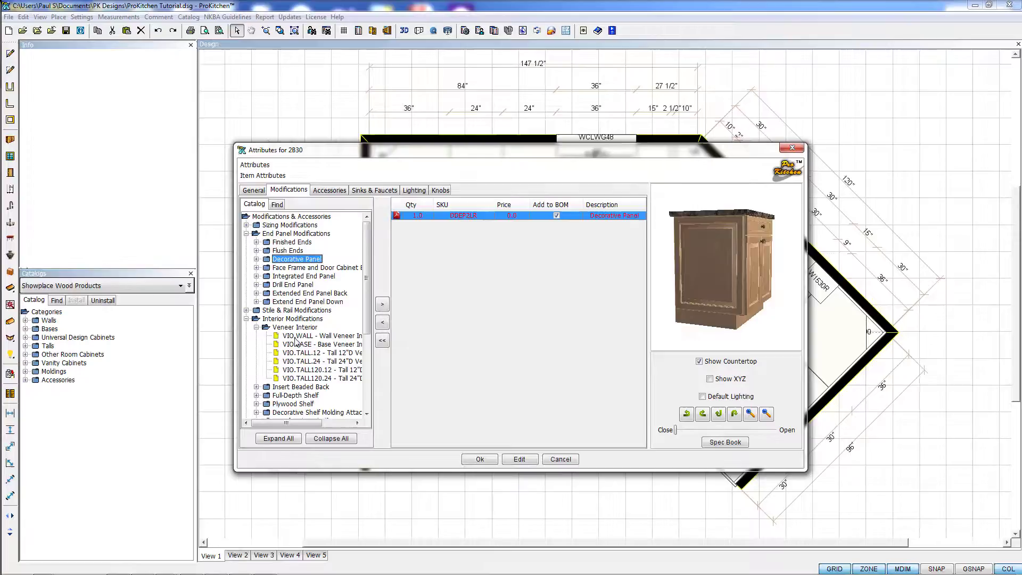
left_click(298, 336)
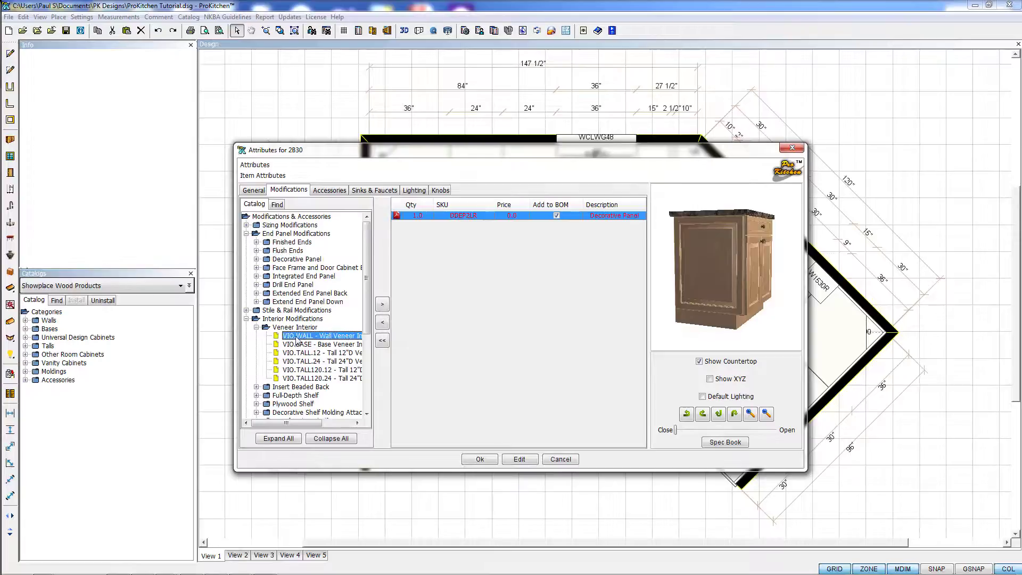
left_click(382, 304)
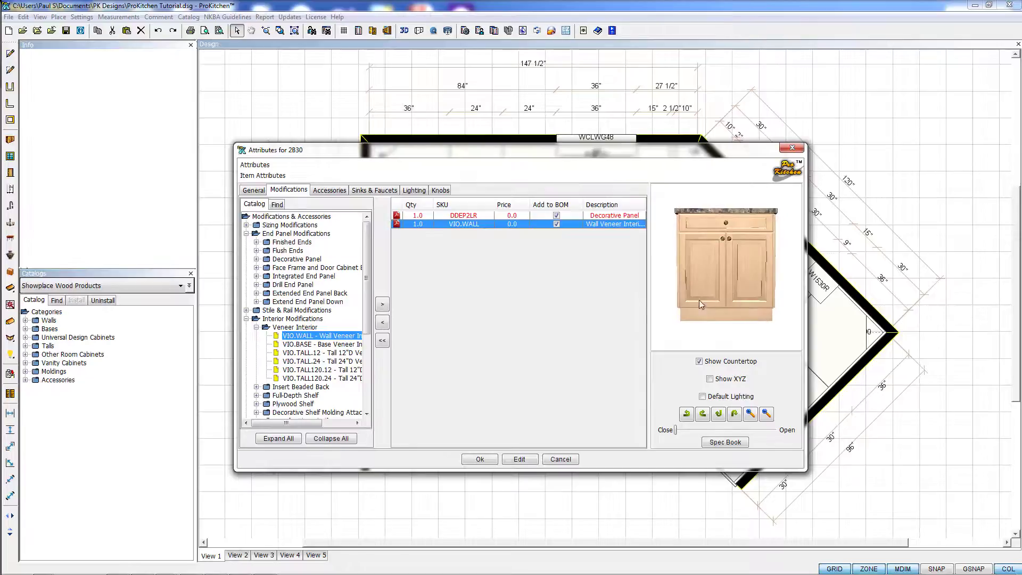
- View the cabinet with doors and drawer open, rotated to its left, then closed again
left_click(726, 293)
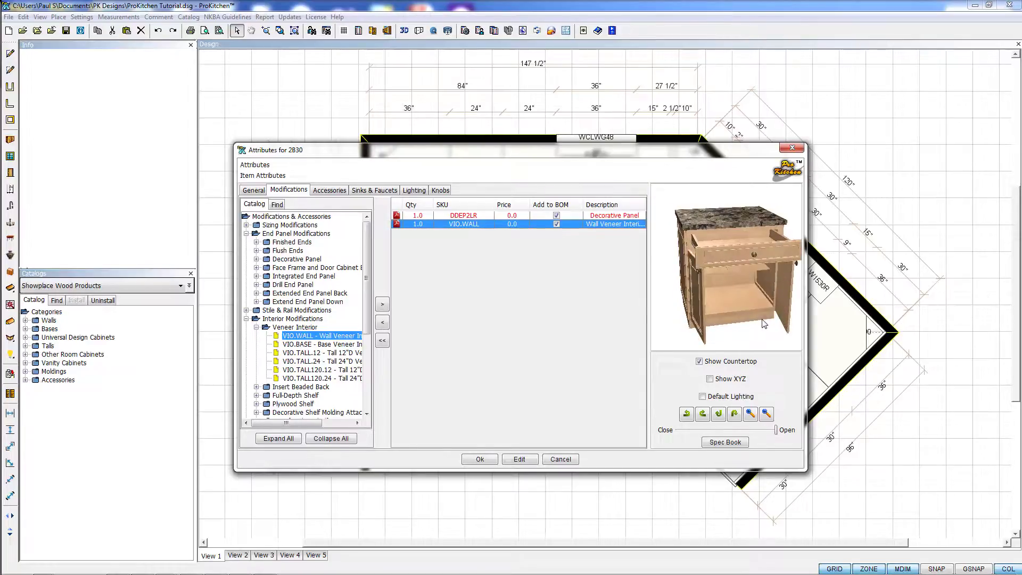
left_click_drag(763, 323, 688, 301)
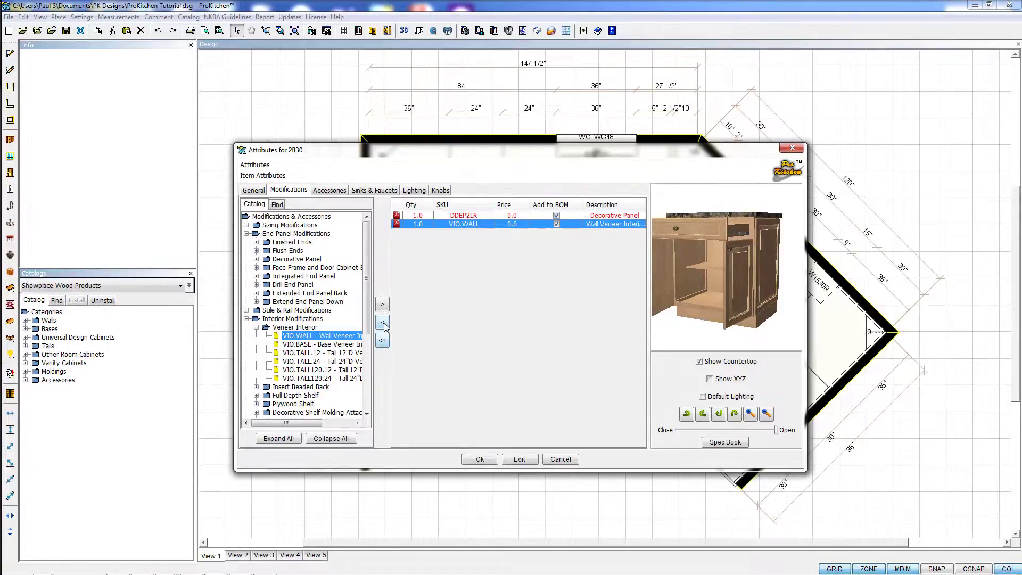
left_click(692, 312)
- Remove VIO.WALL and DDEP2LR, then rotate the preview to check the unmodified cabinet
left_click(383, 323)
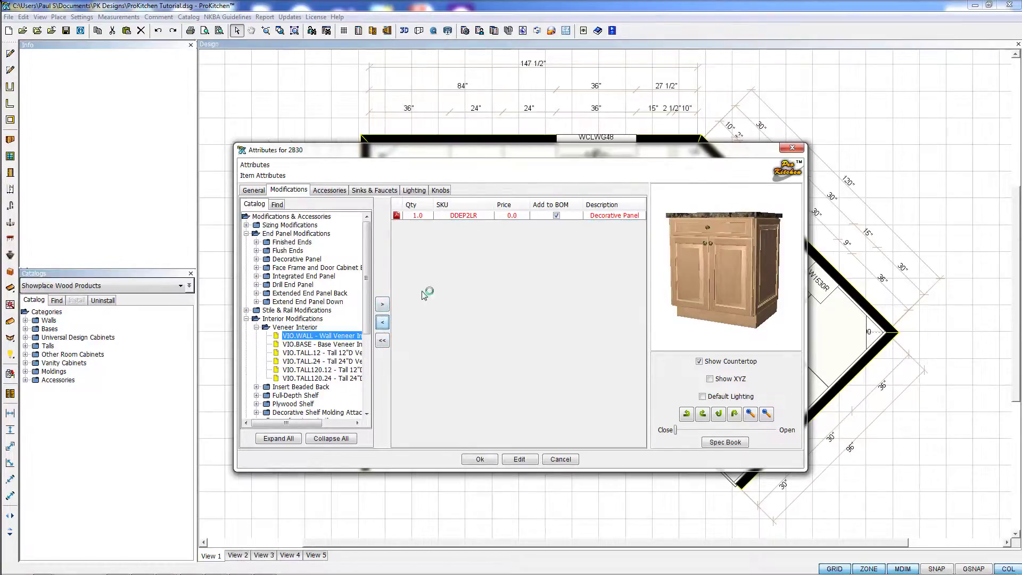
left_click(439, 216)
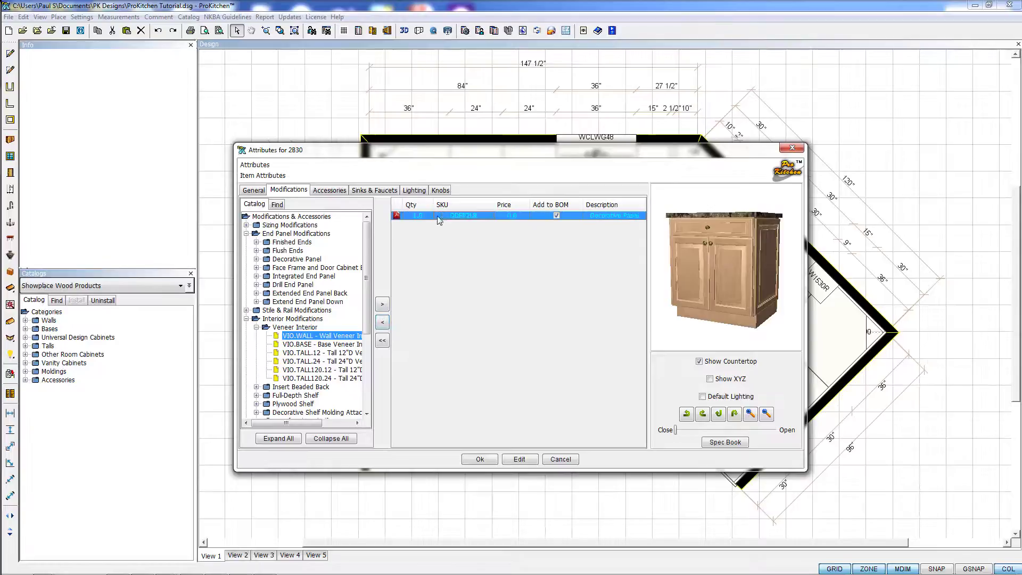
left_click(383, 322)
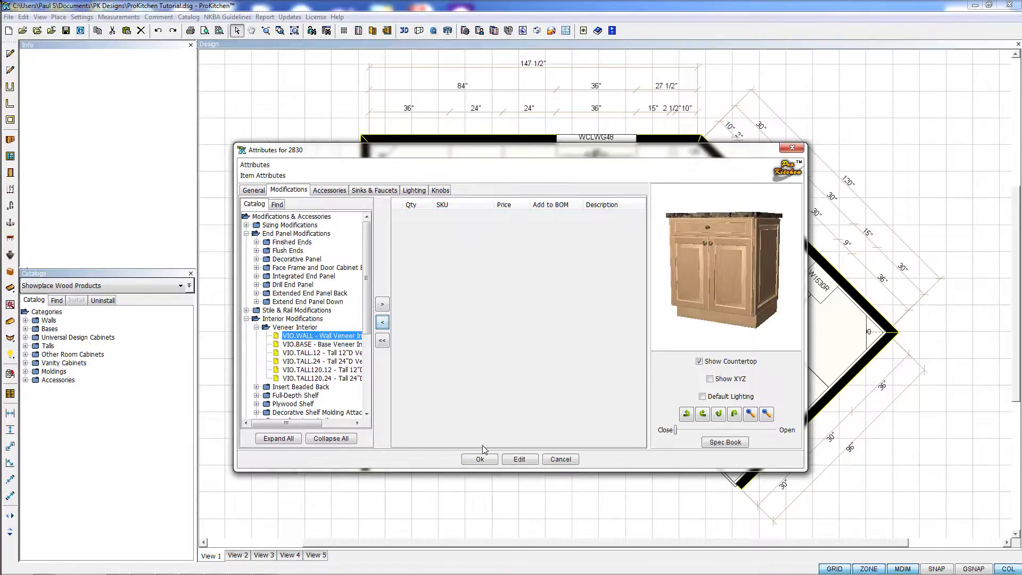
left_click_drag(684, 286, 724, 317)
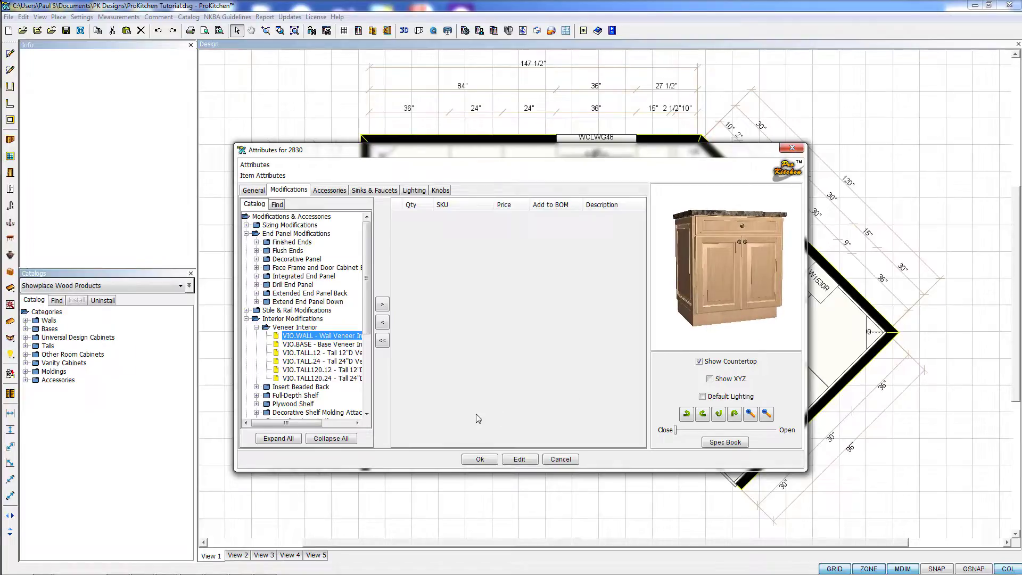